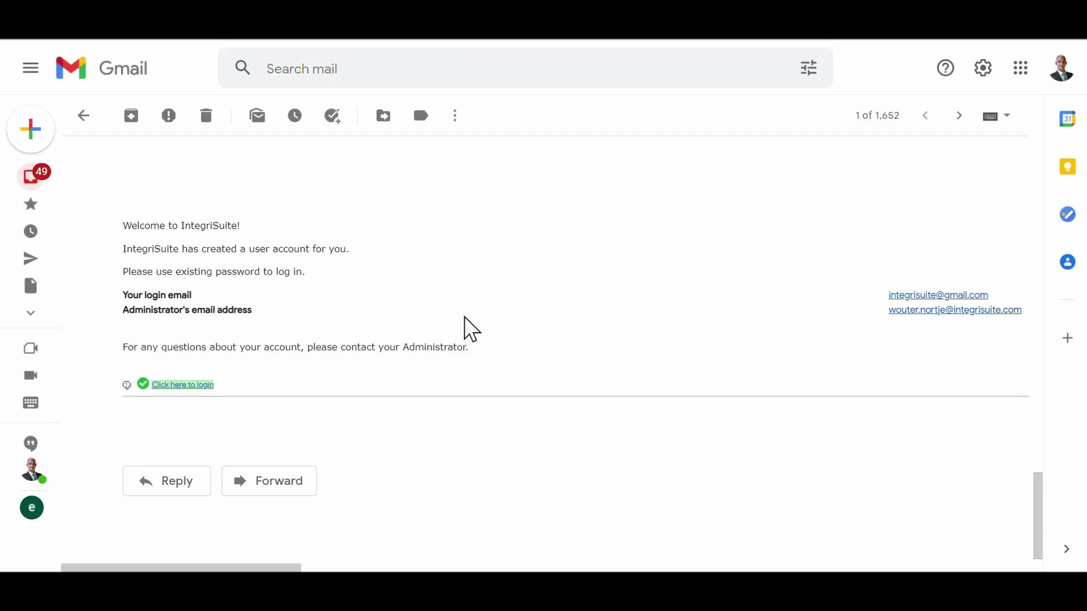
Step: Sign in to NetSuite from the email link with the account email and password, Remember Me ticked
mouse_move(54, 278)
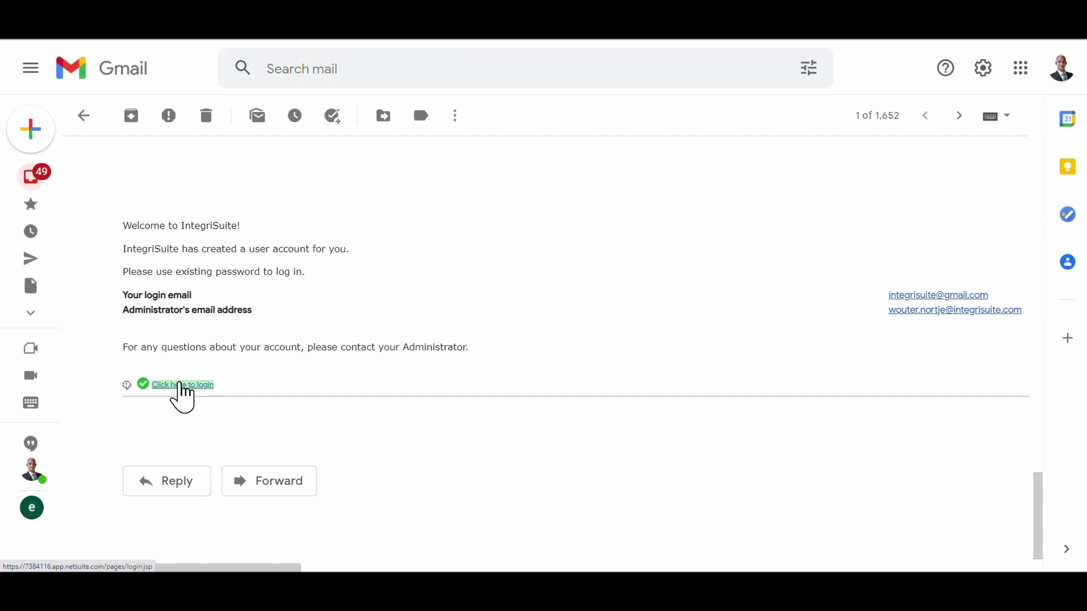
left_click(180, 385)
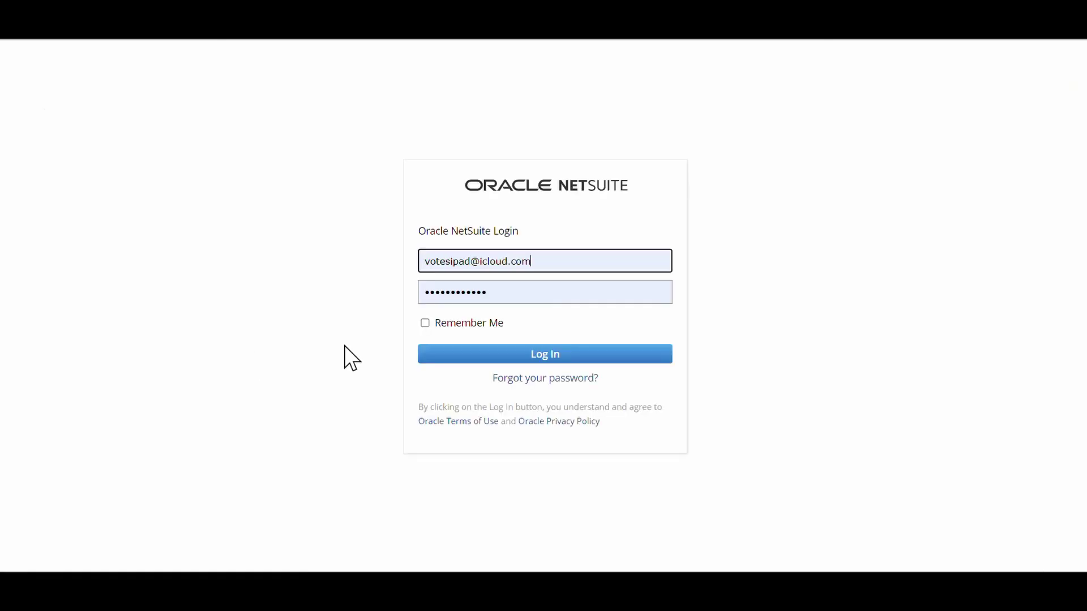
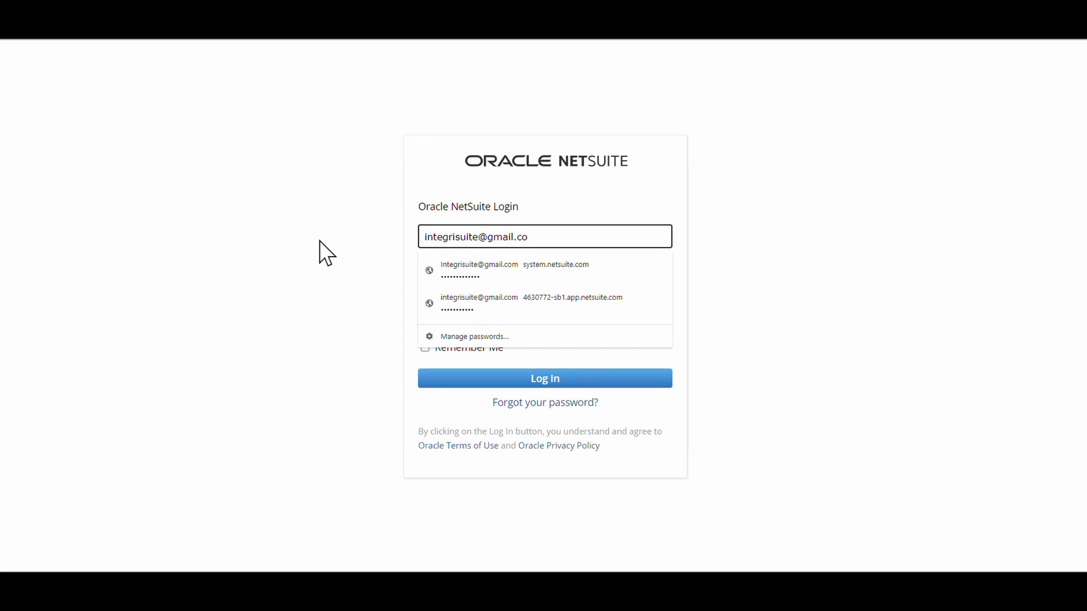
key("Tab")
type("•••••")
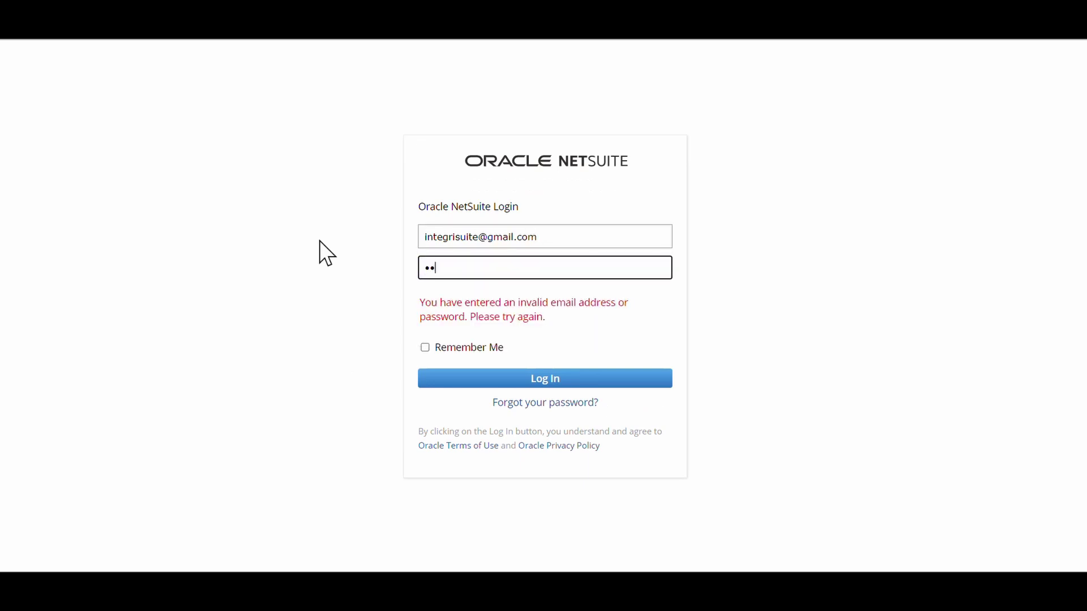
type("•••••••")
left_click(424, 348)
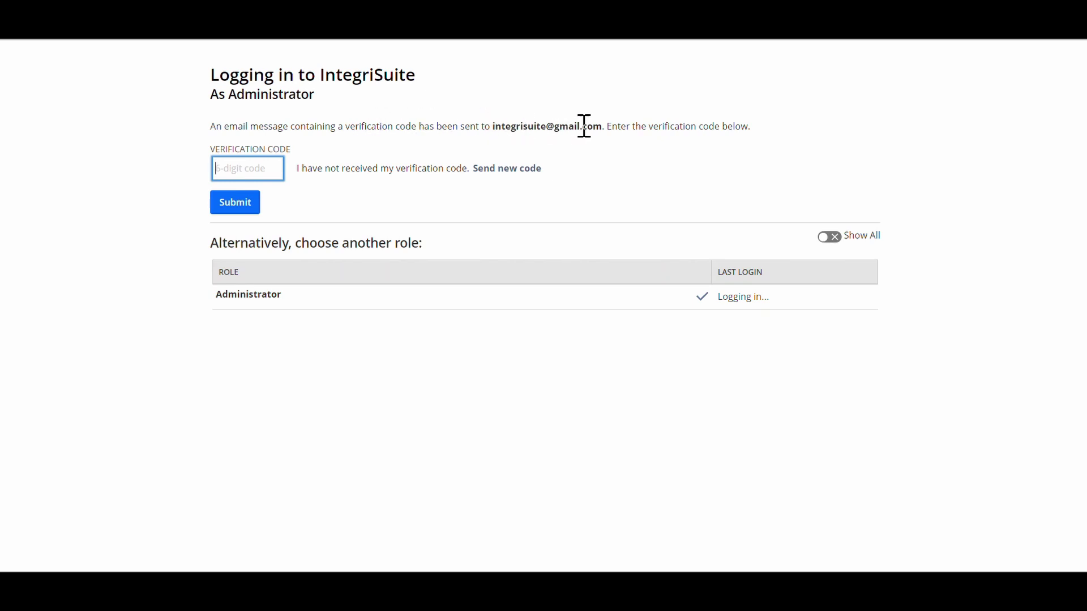
Step: Open the 'Two-Factor Authentication for IntegriSuite' email in Gmail and copy its verification code
left_click(102, 25)
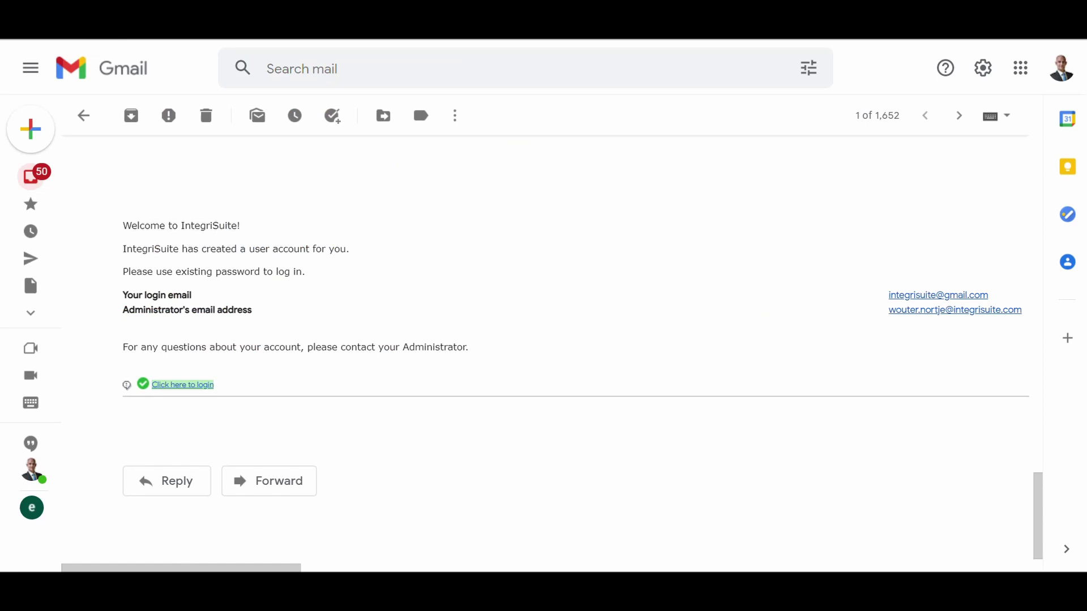
left_click(32, 175)
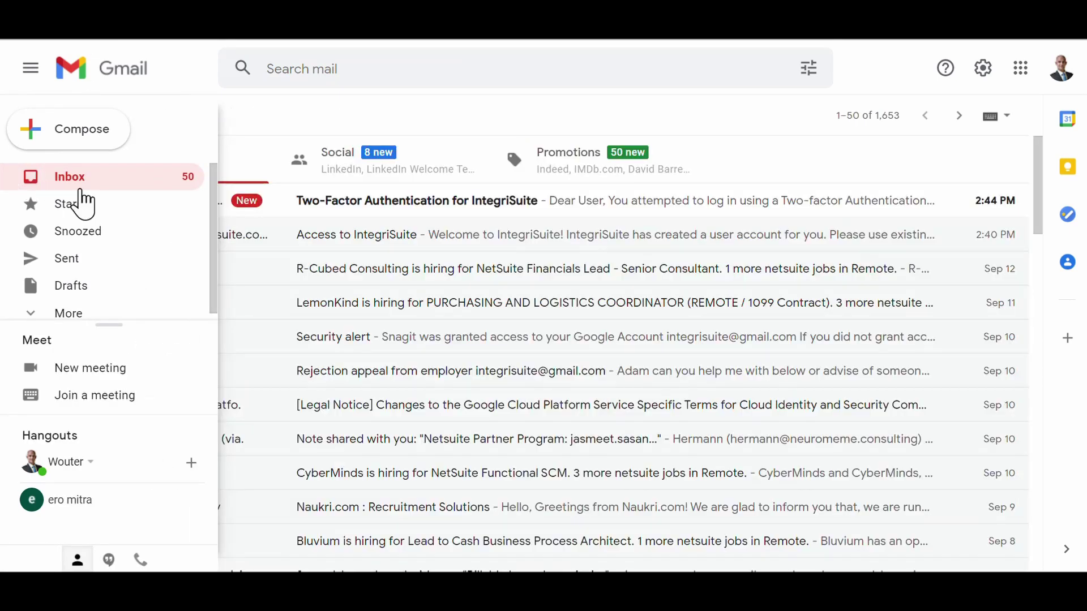
left_click(373, 202)
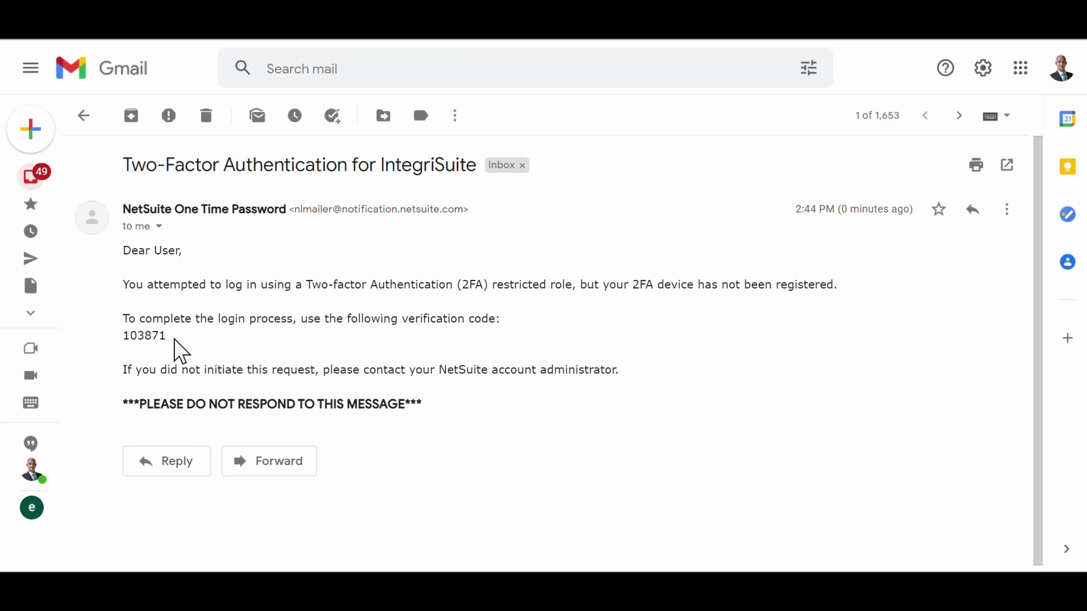
left_click_drag(169, 339, 122, 337)
key("ctrl+c")
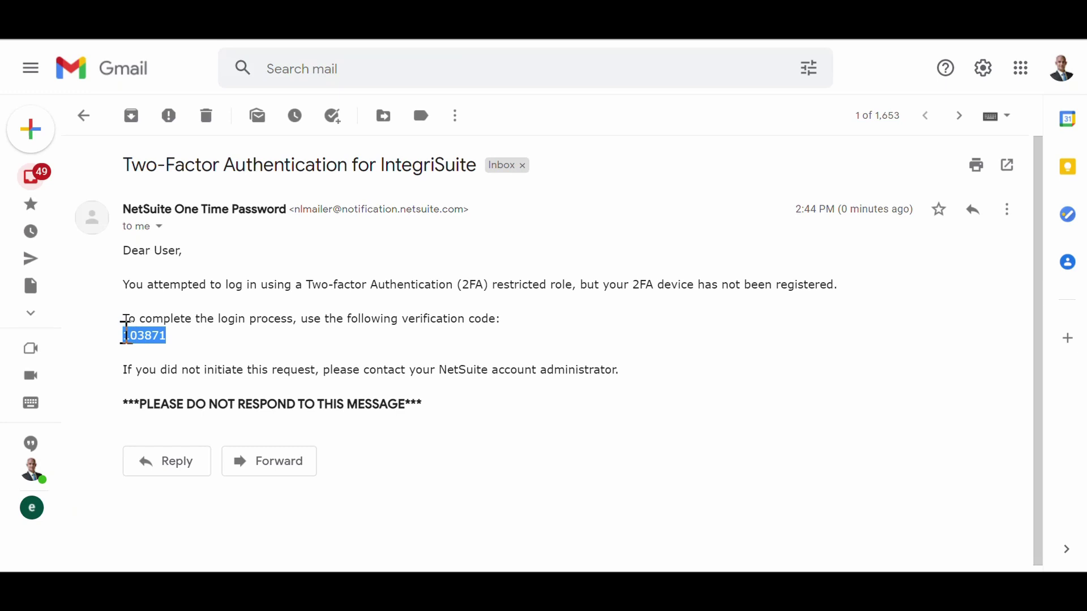
Step: Paste the emailed verification code into NetSuite's Verification Code field and submit it
key("alt+Tab")
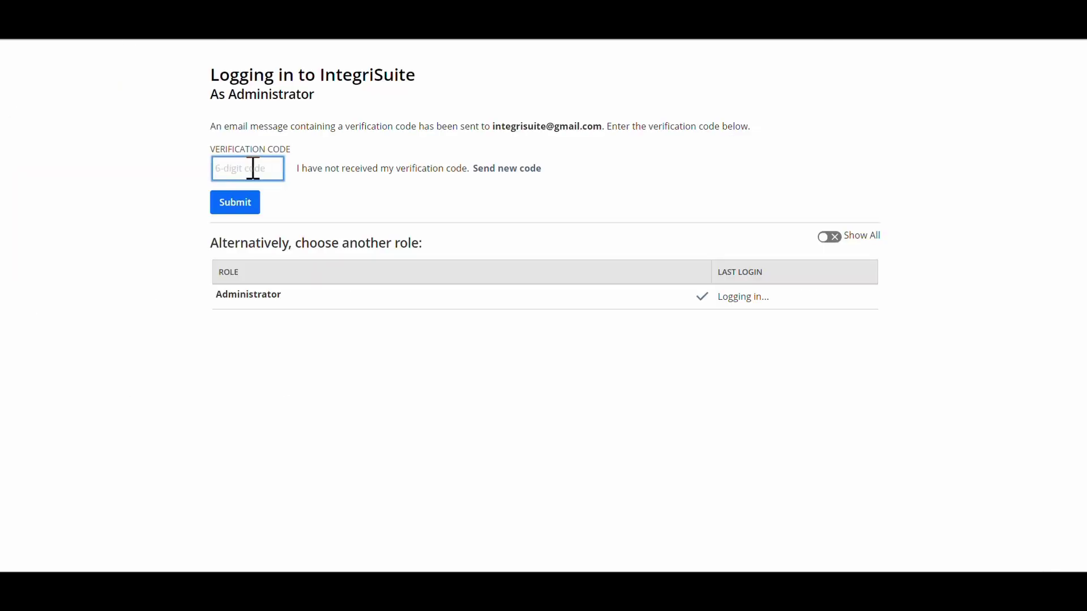
left_click(239, 168)
key("ctrl+v")
left_click(232, 203)
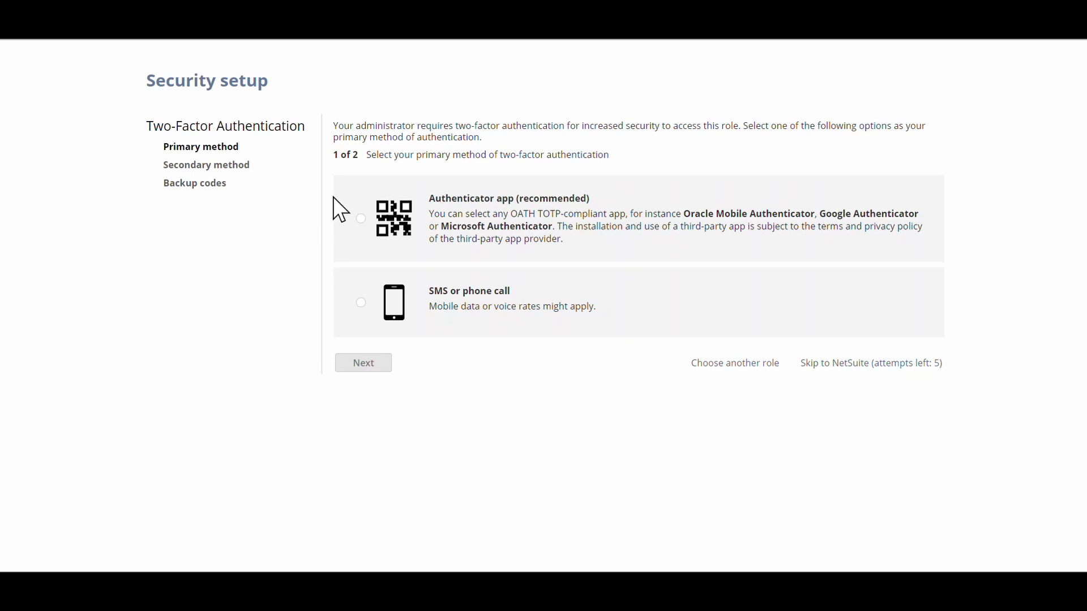
Step: Choose Authenticator app as the primary method and enter the app's 6-digit code
left_click(361, 220)
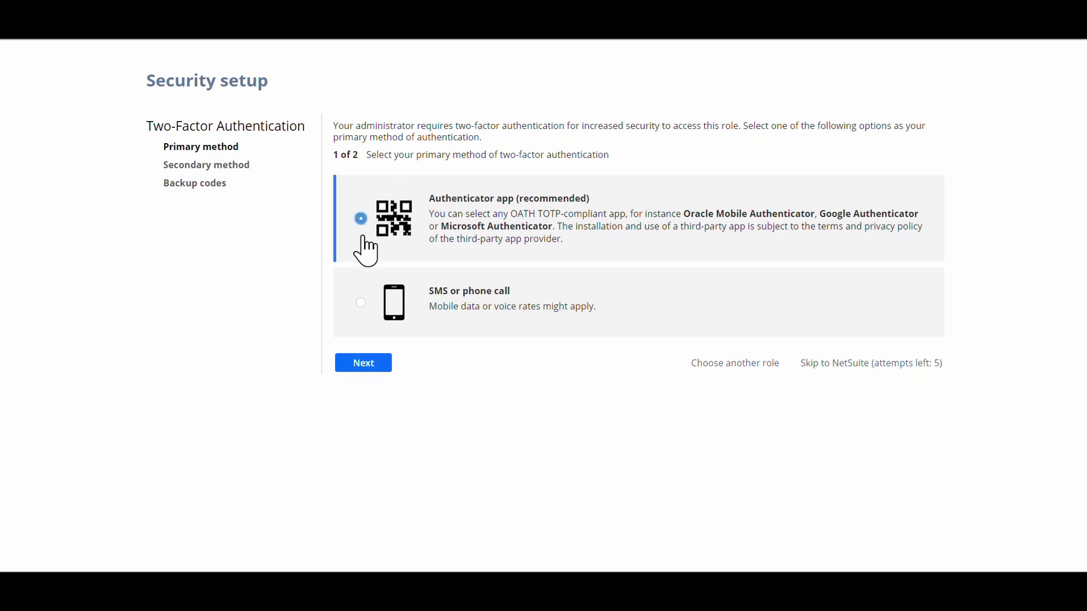
left_click(357, 364)
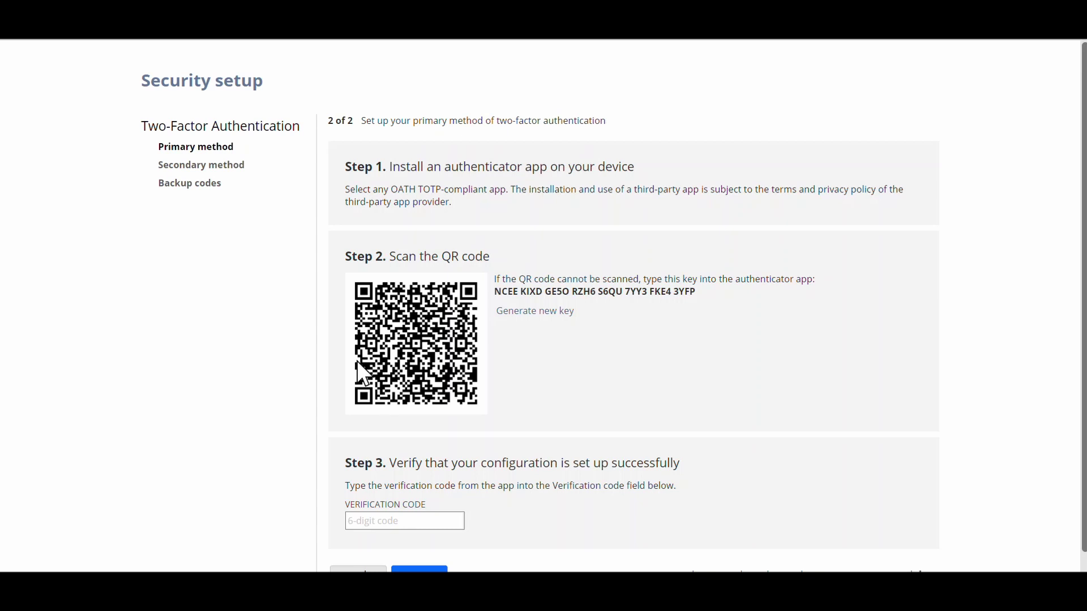
left_click(399, 526)
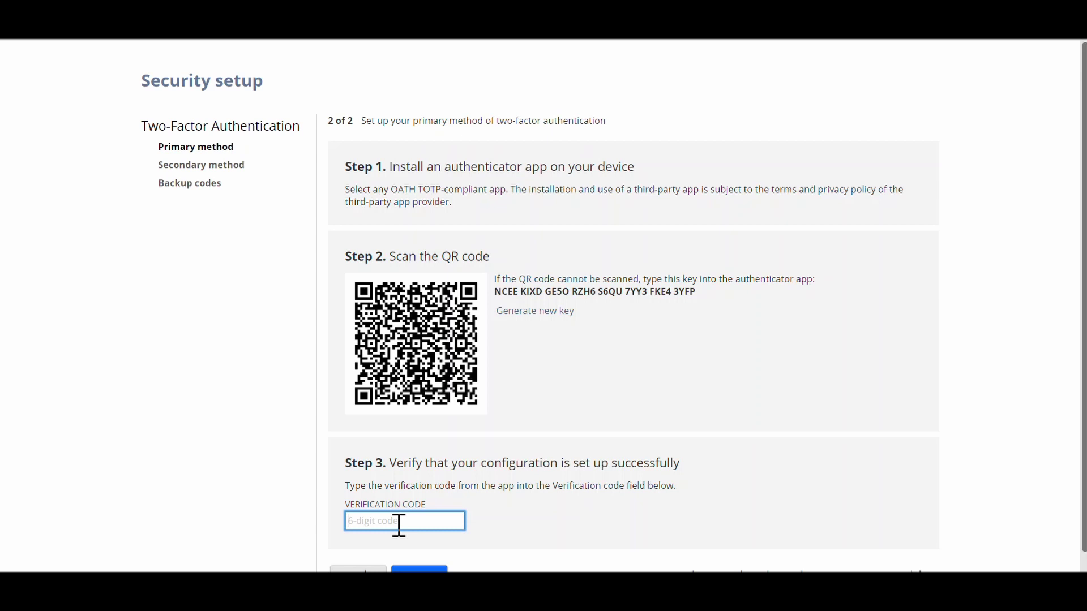
scroll(399, 523, "down", 1)
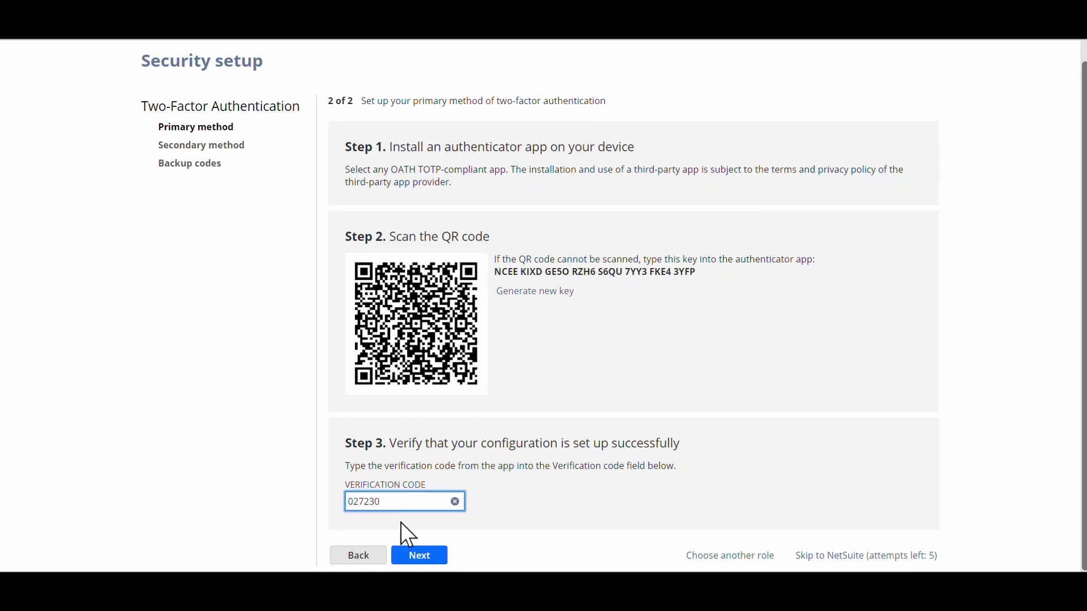
Step: Confirm the authenticator method and start SMS phone setup with Australia as the country
left_click(414, 561)
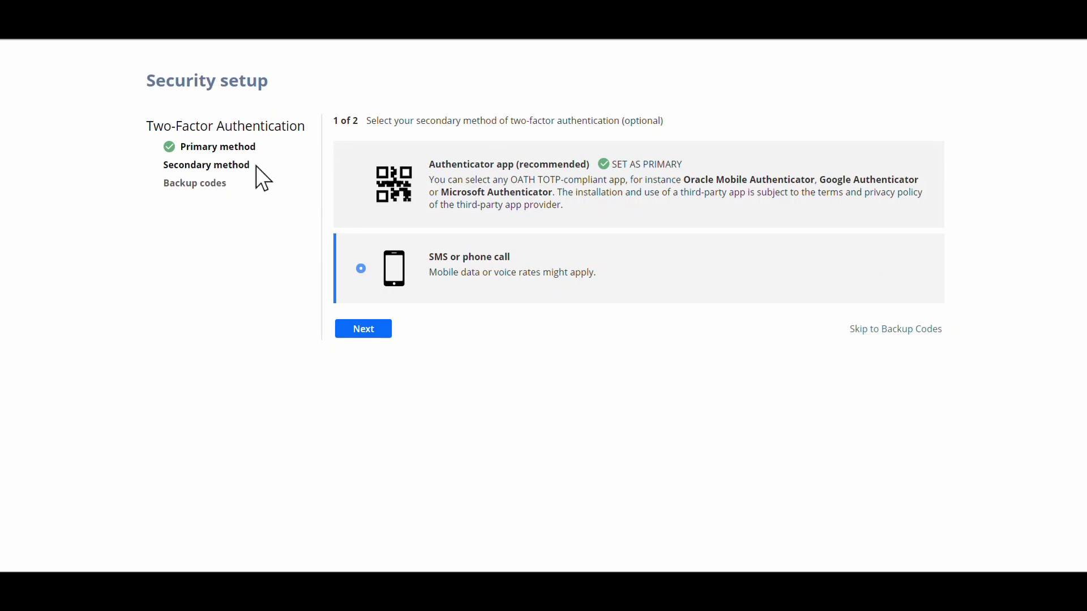
left_click(358, 331)
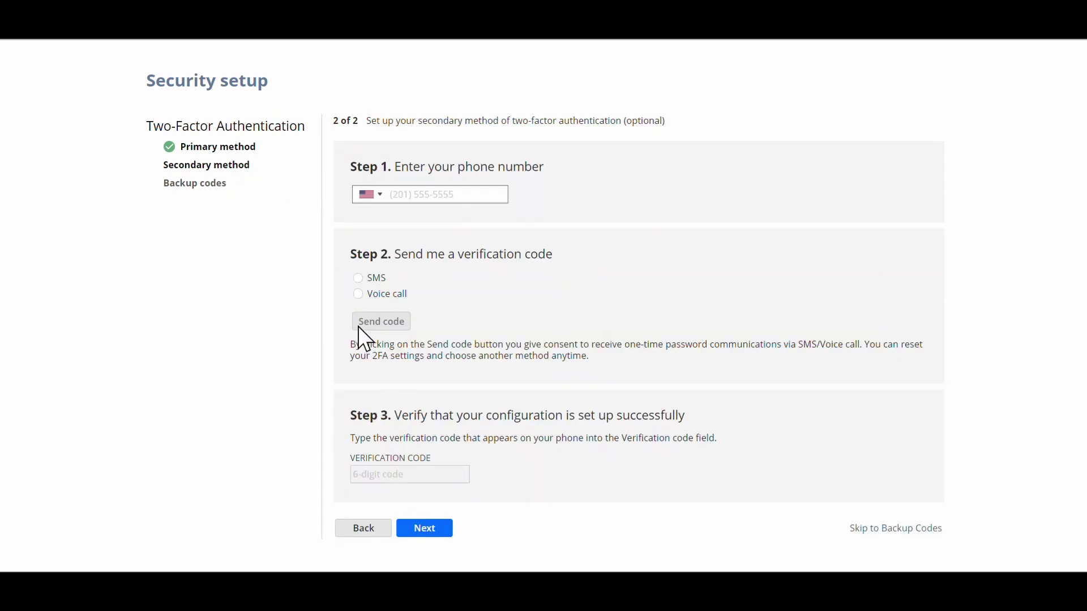
left_click(378, 197)
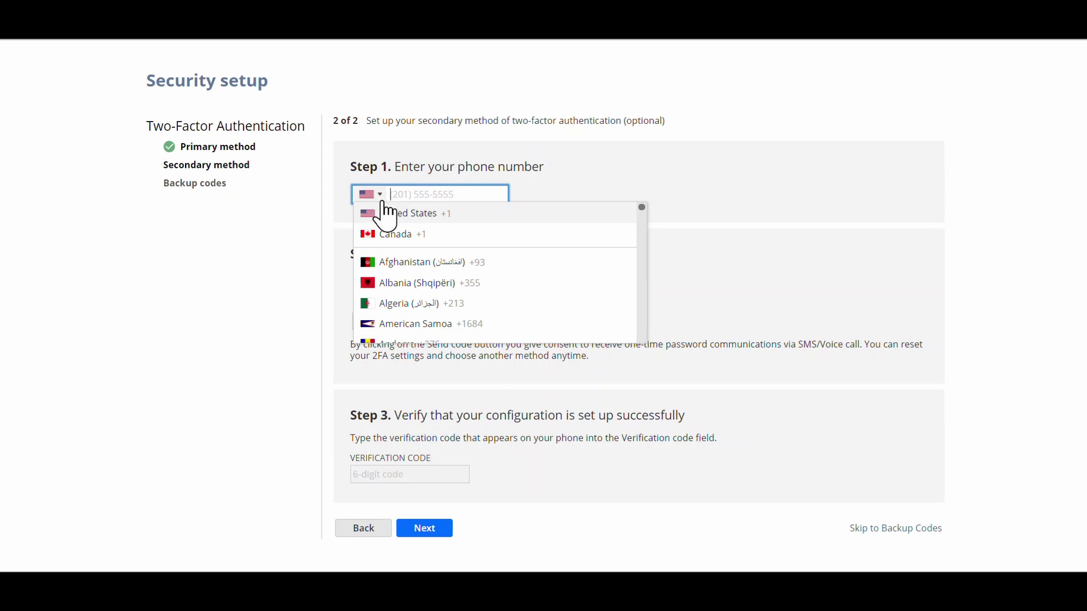
scroll(402, 263, "down", 5)
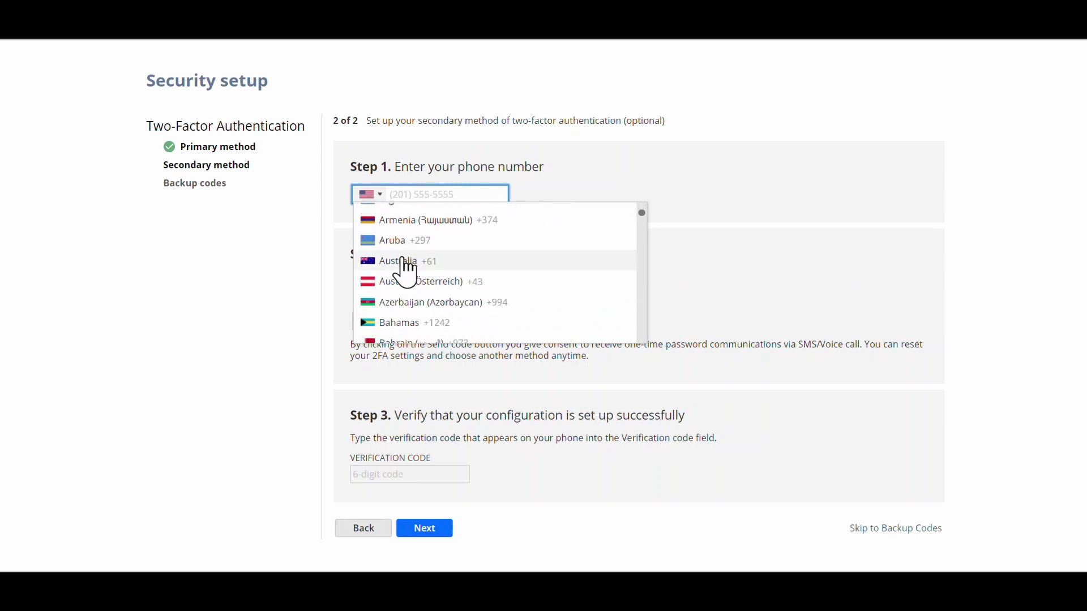
left_click(404, 261)
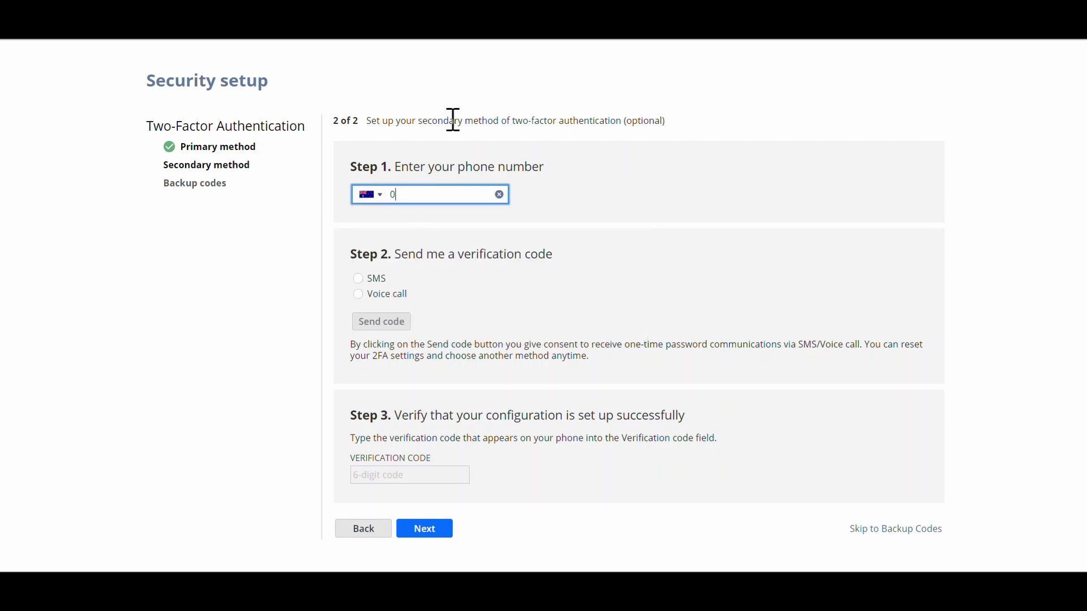
Step: Enter the mobile number, have the code sent by SMS, and type the received code
key("Tab")
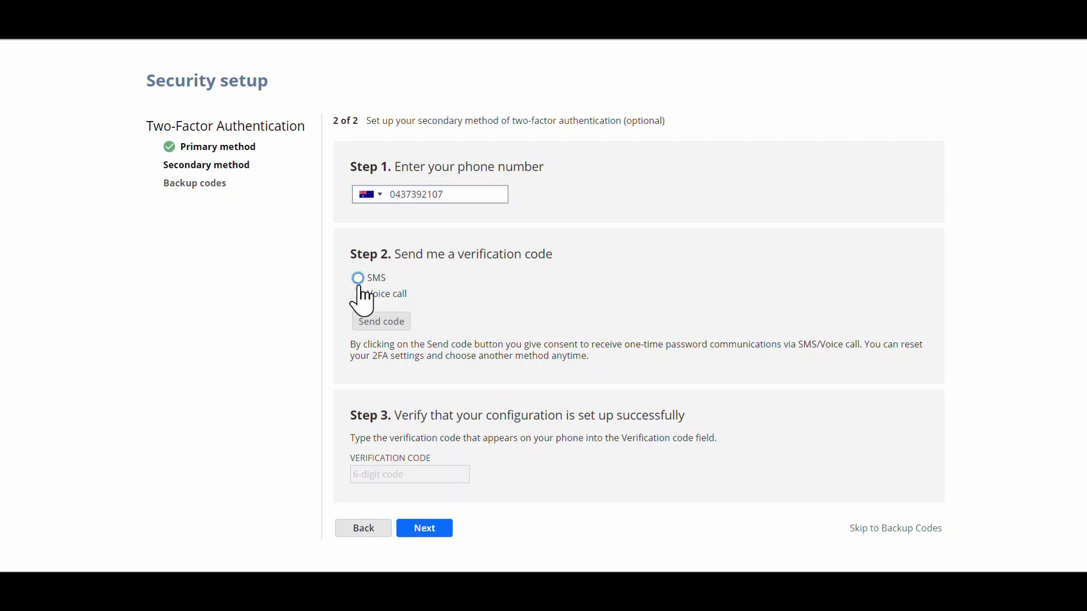
left_click(359, 281)
left_click(379, 321)
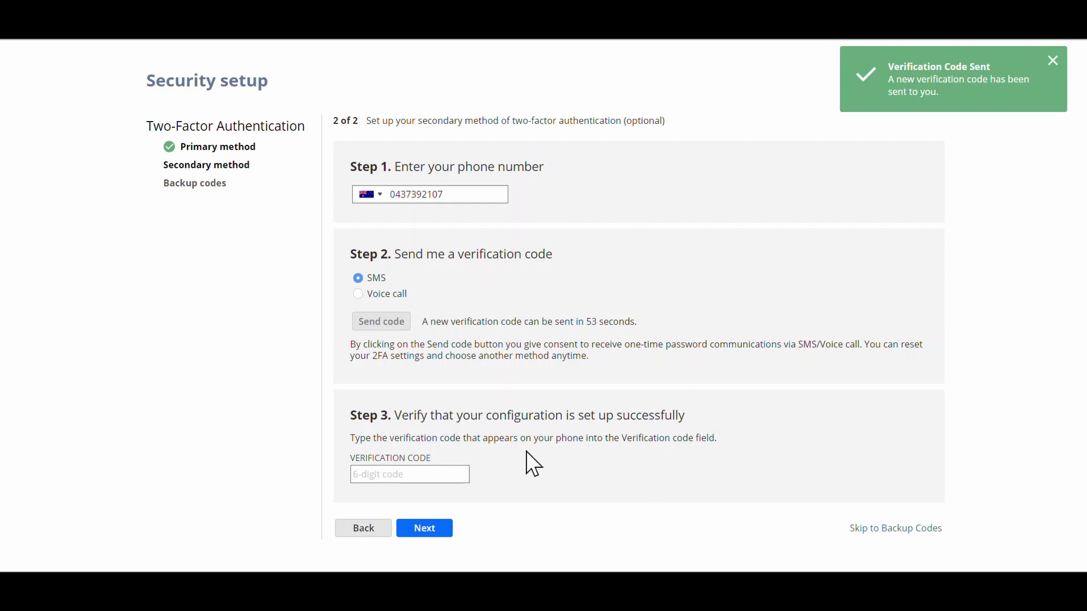
left_click(389, 475)
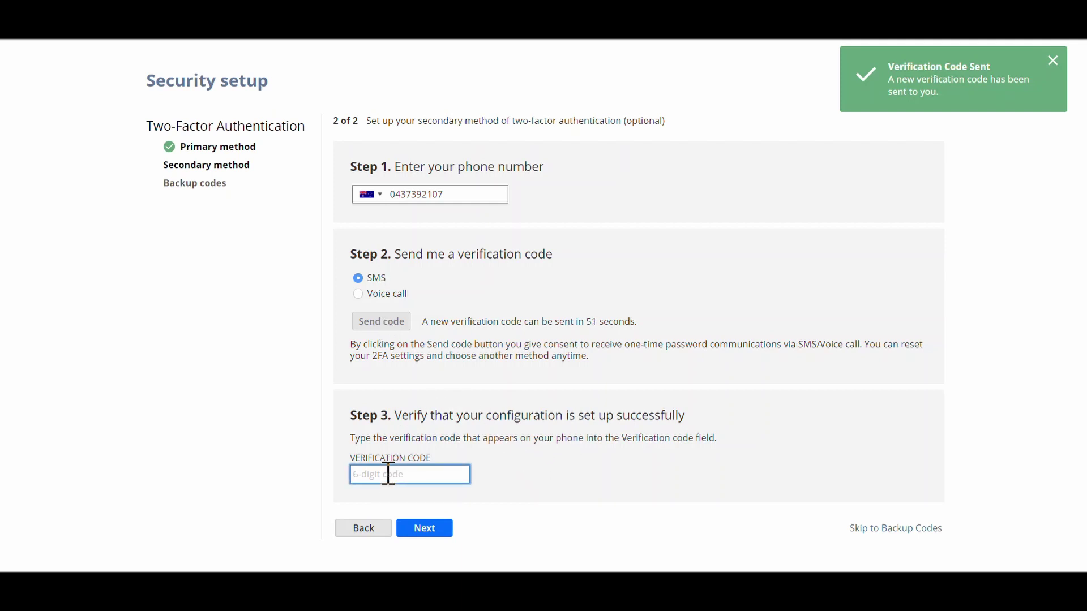
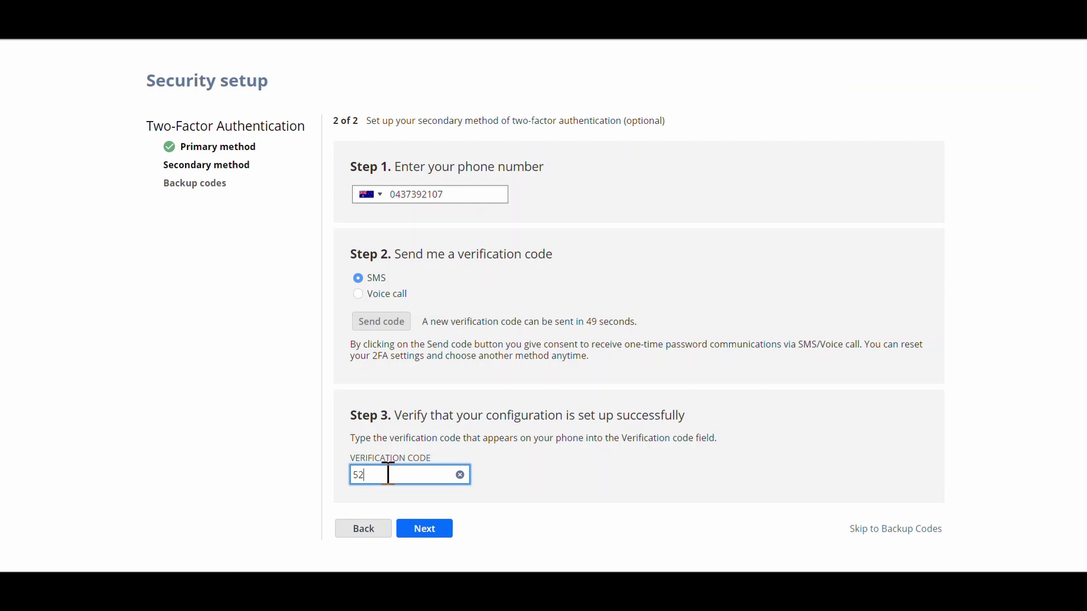
Step: Submit the SMS code, capture the ten backup codes with Snipping Tool, and continue
left_click(420, 528)
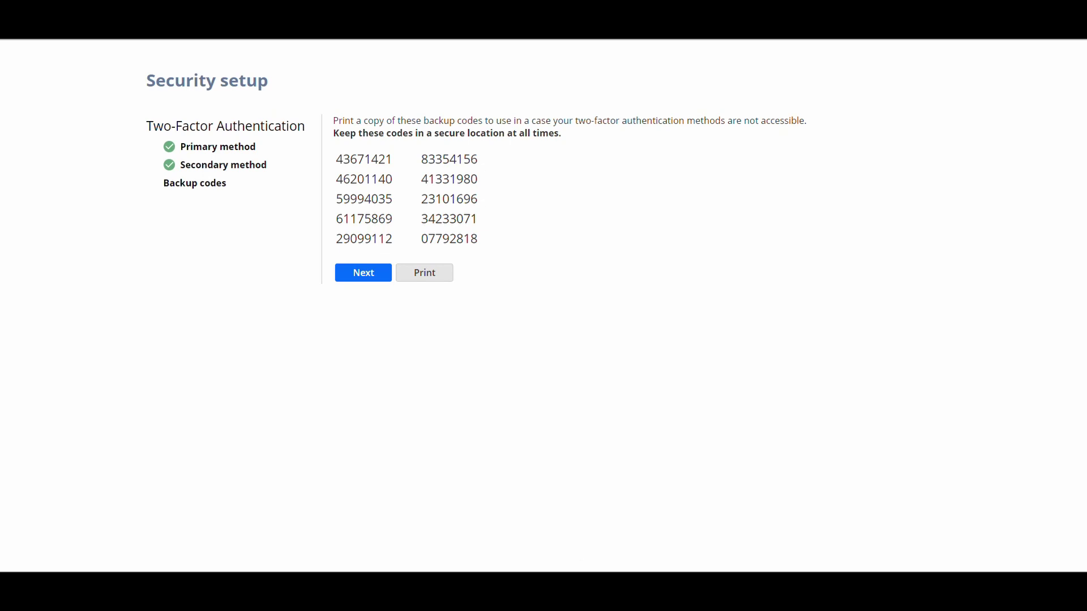
left_click(573, 591)
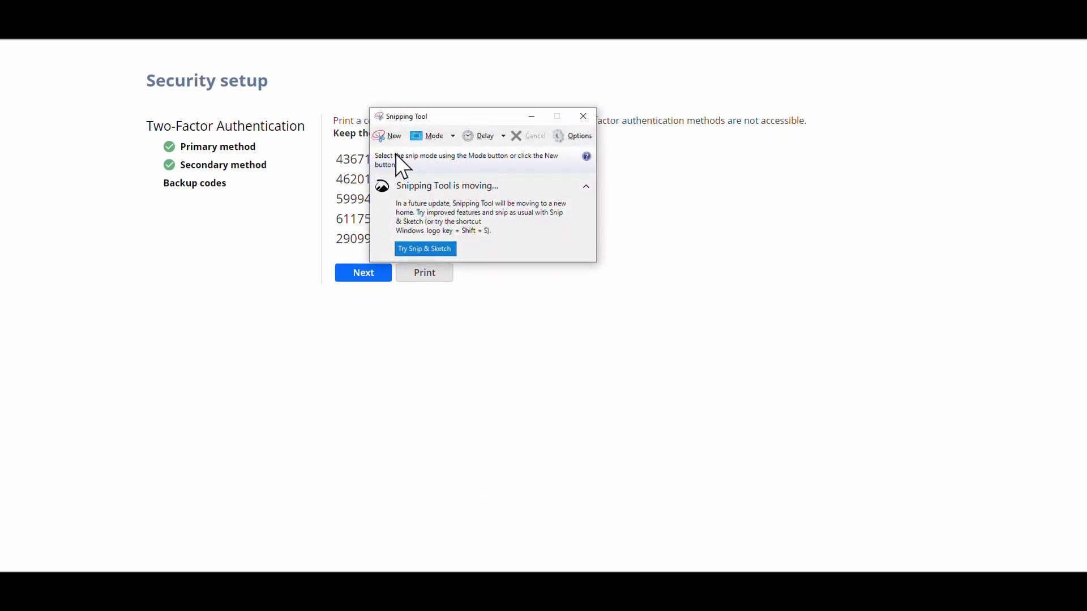
left_click(387, 136)
left_click_drag(3, 43, 1073, 359)
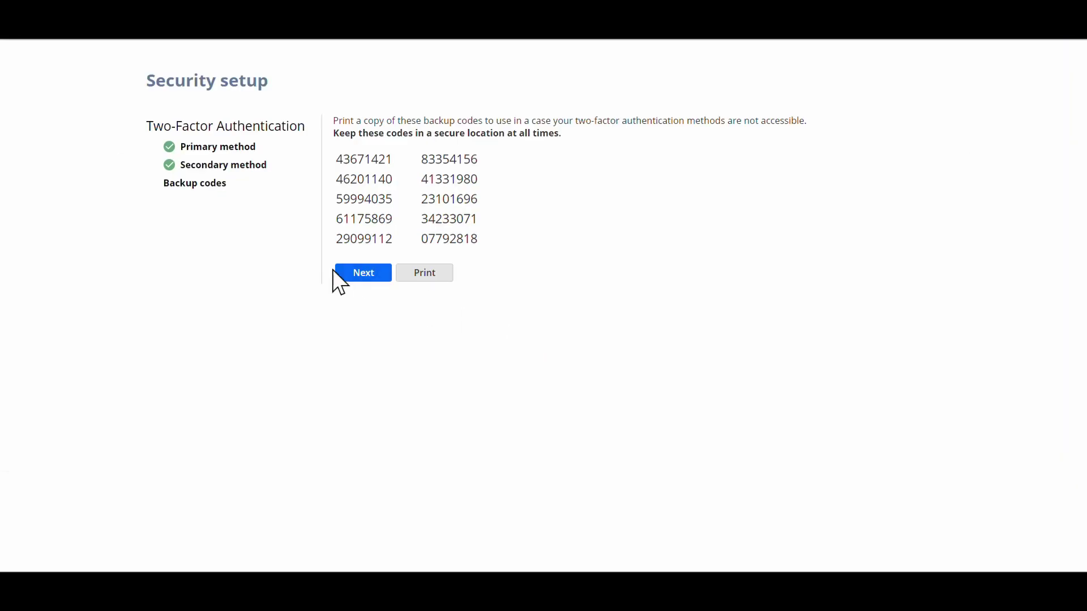
left_click(351, 272)
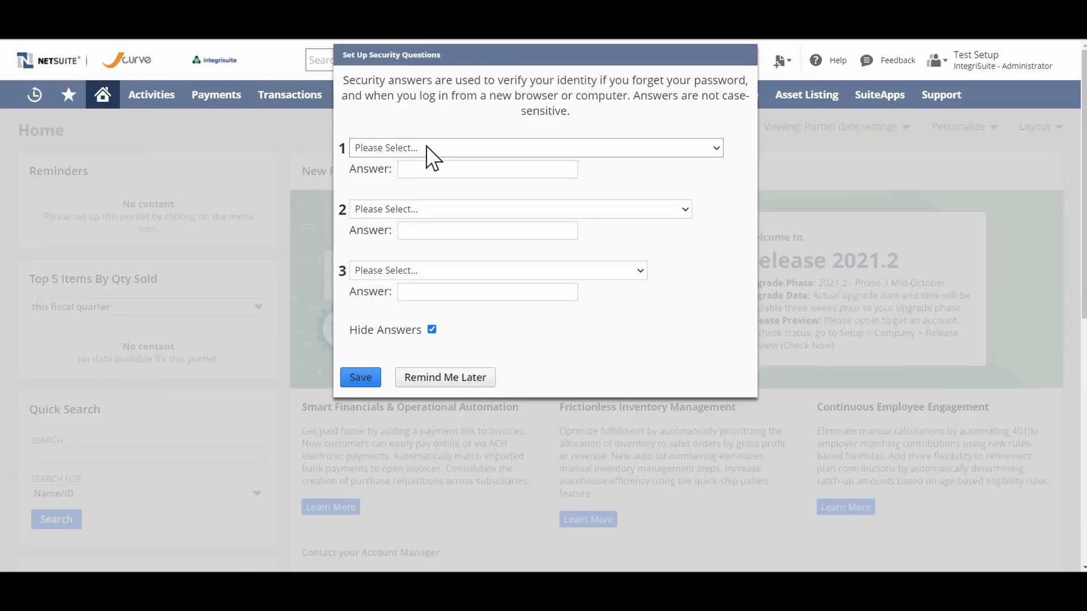
Step: Pick the childhood nickname and spouse-meeting city questions and enter an answer for each
left_click(426, 148)
left_click(437, 176)
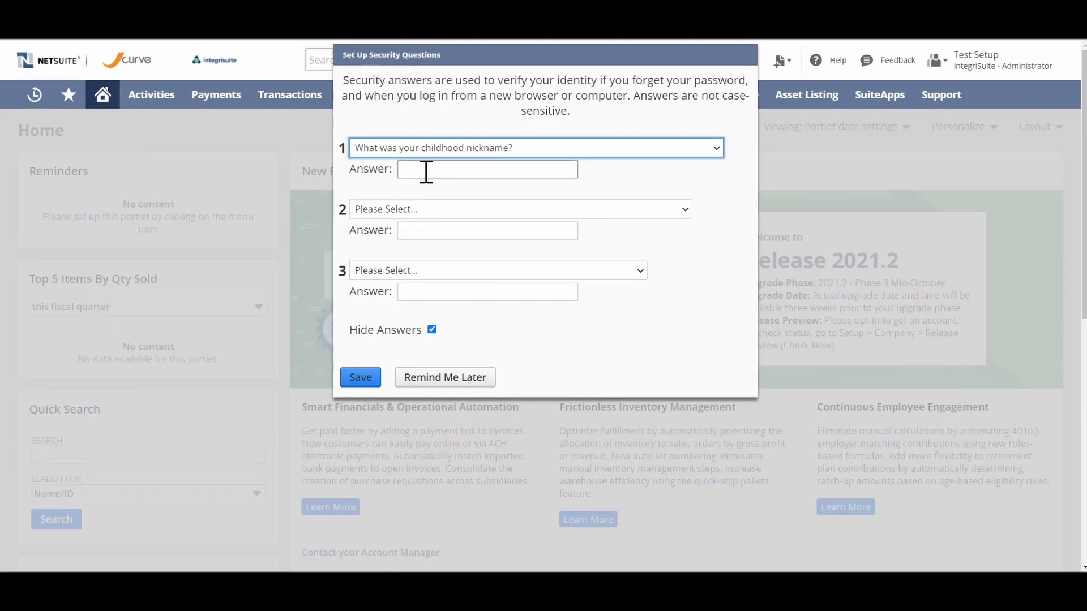
left_click(426, 169)
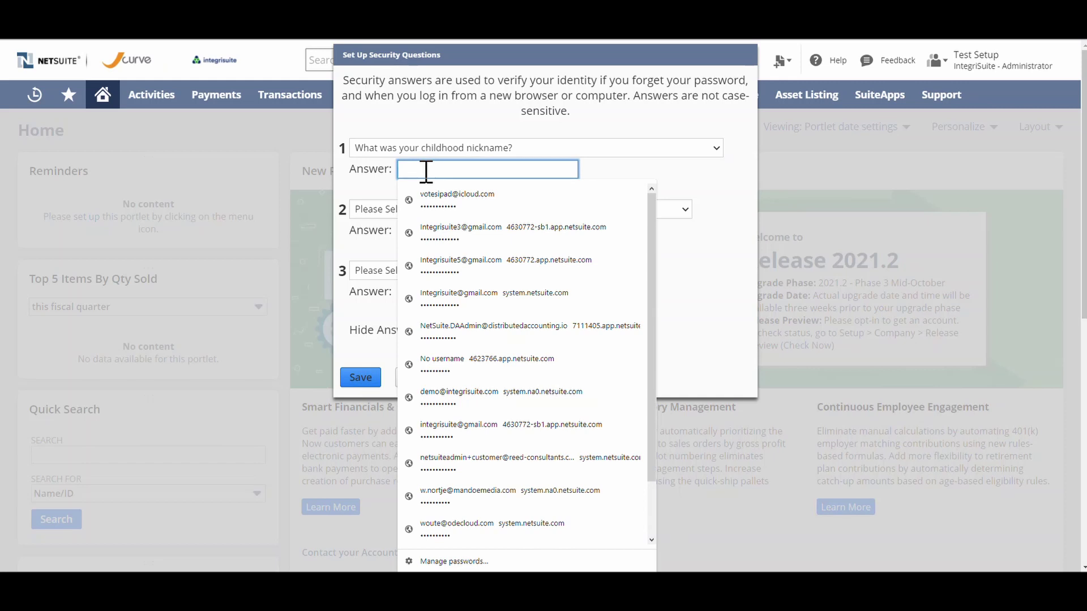
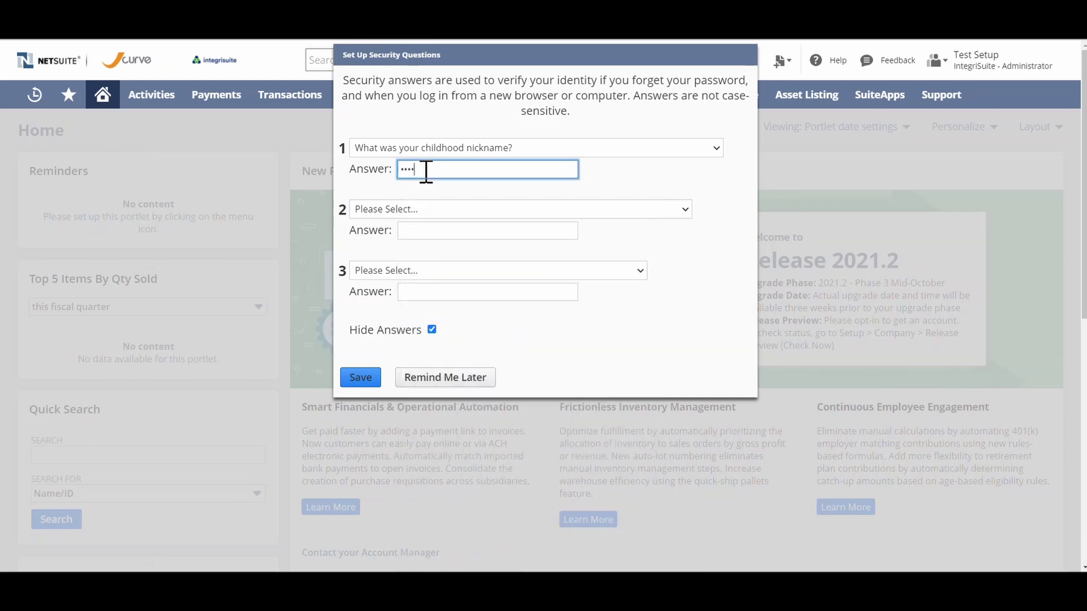
key("Tab")
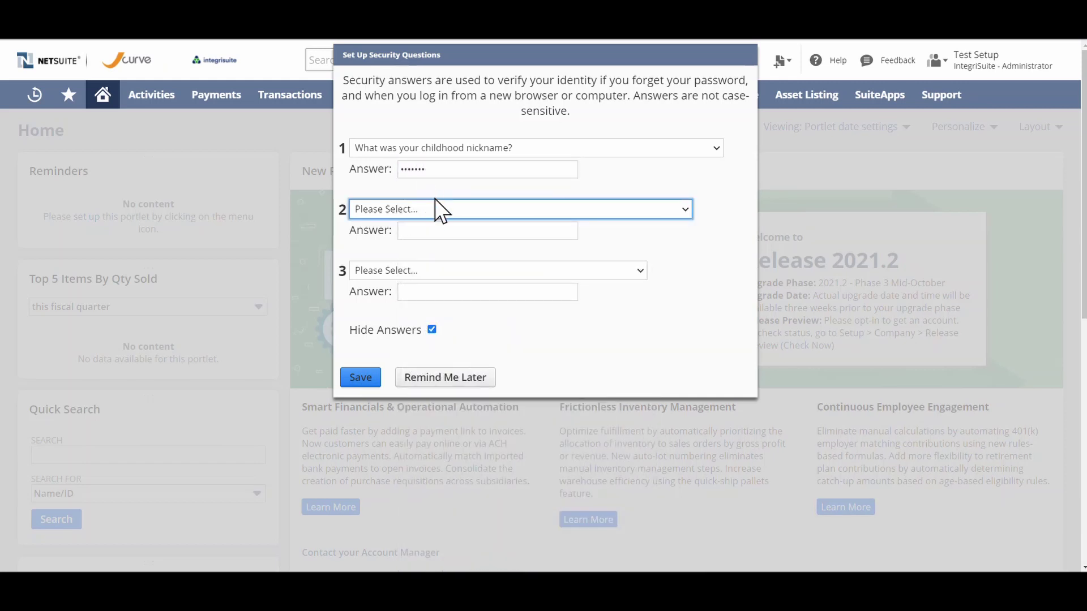
left_click(437, 202)
left_click(465, 238)
left_click(457, 230)
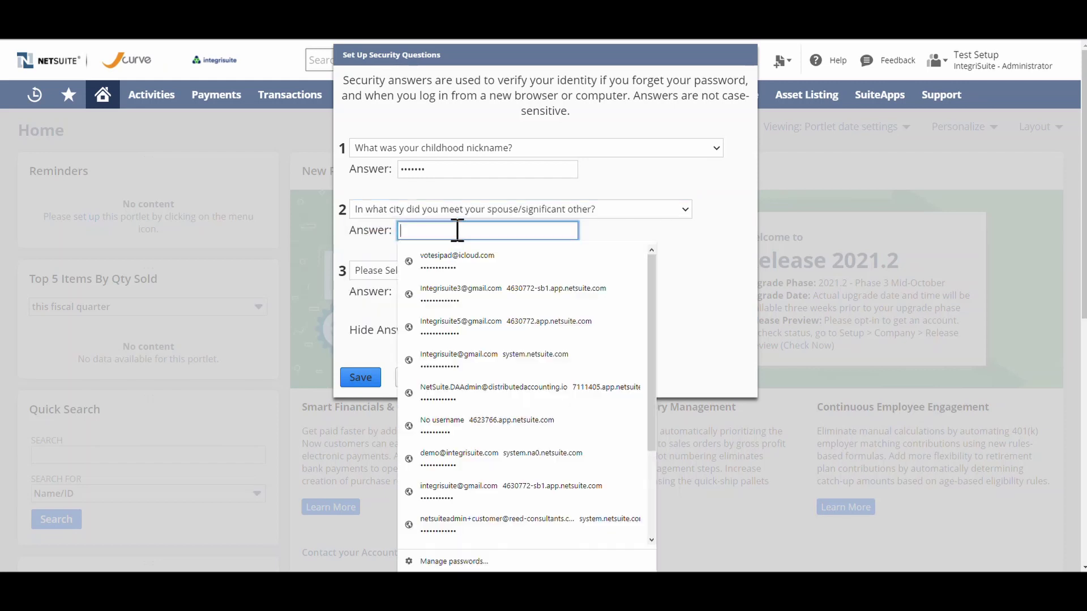
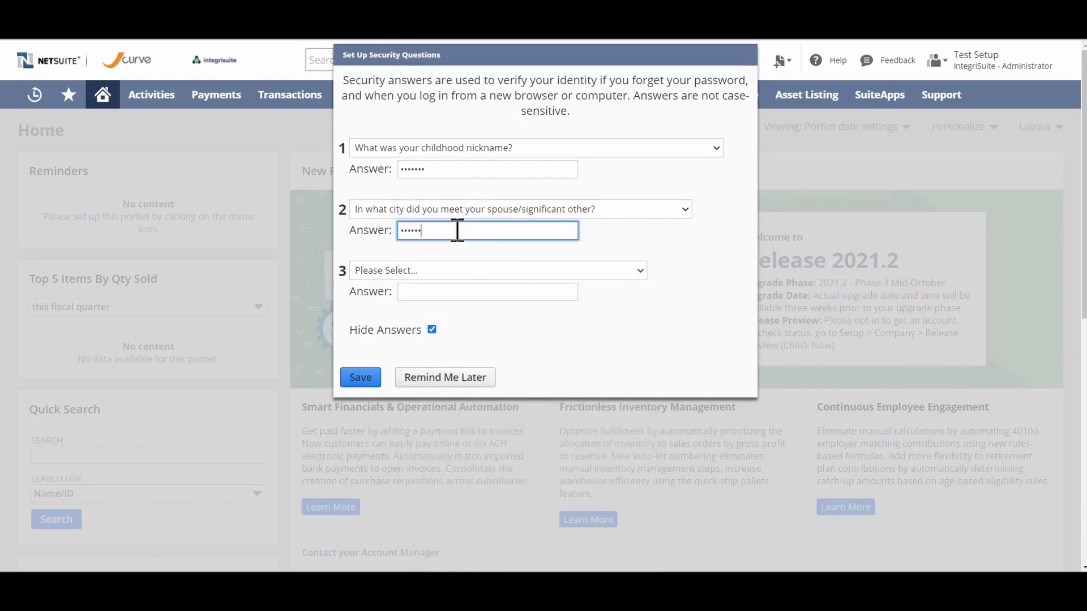
Step: Pick the first-job city question, answer it, save all three, and close the confirmation
left_click(423, 270)
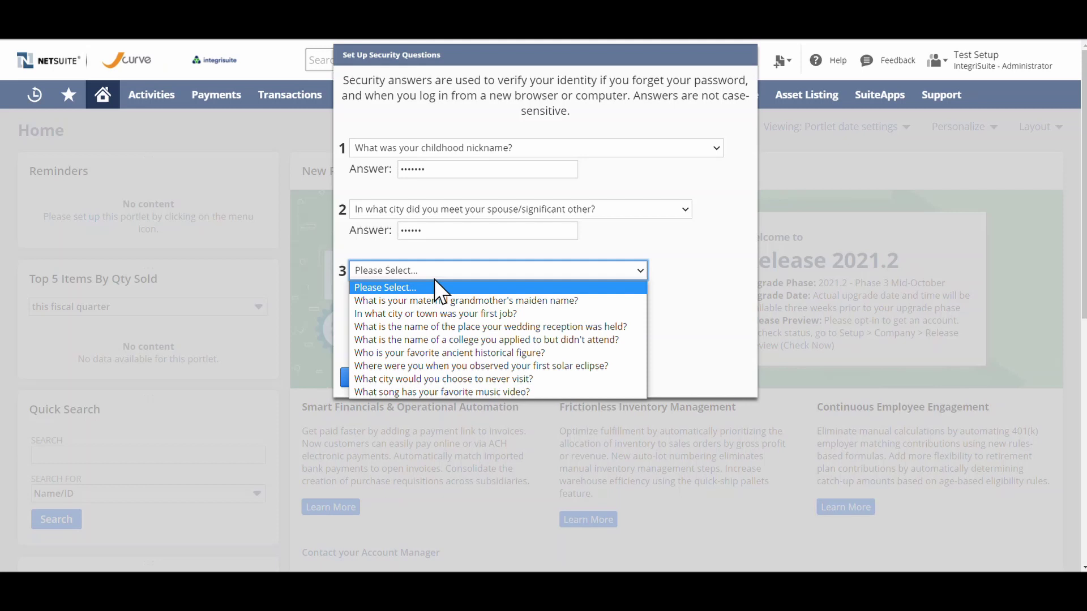
left_click(468, 315)
left_click(449, 292)
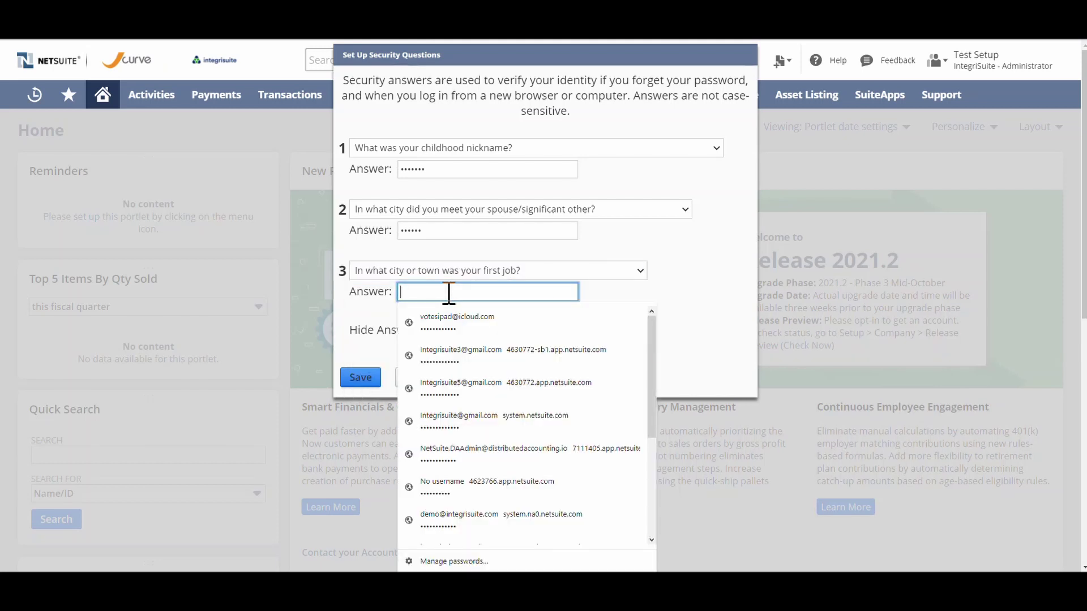
type("••••")
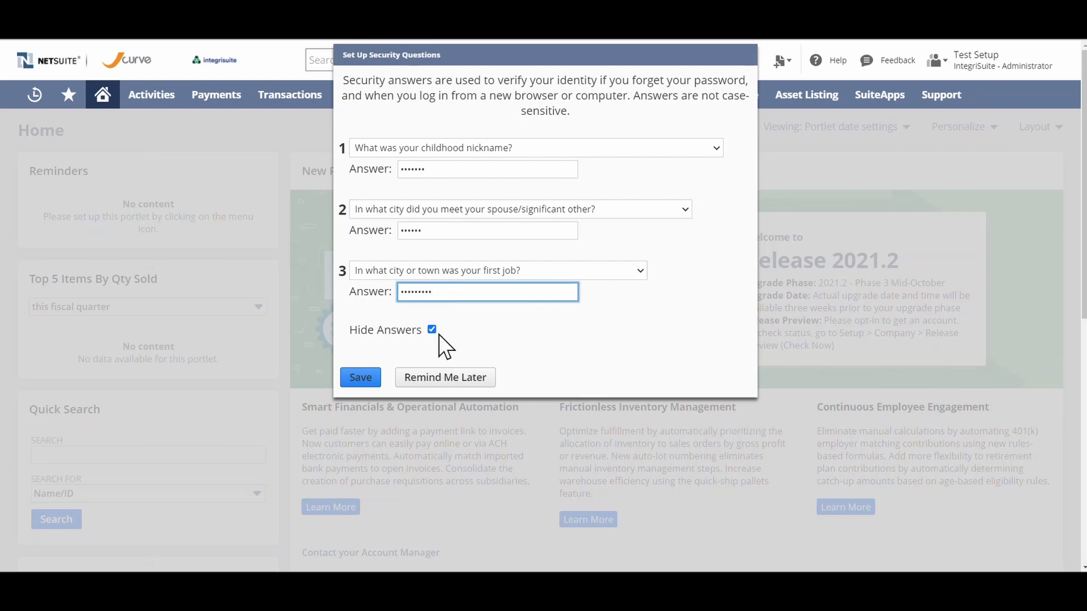
left_click(353, 376)
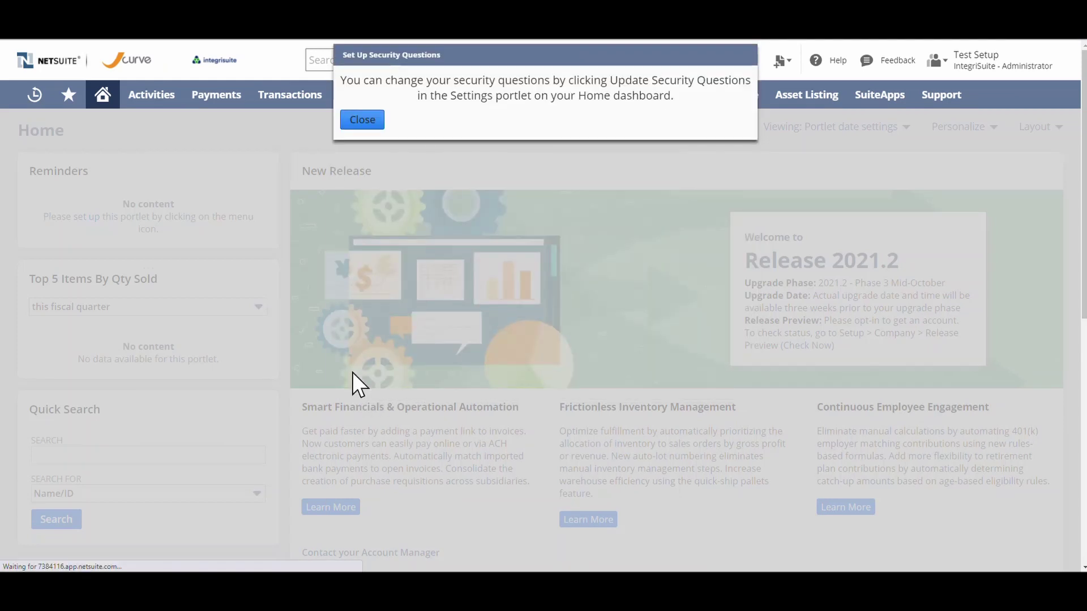
left_click(354, 120)
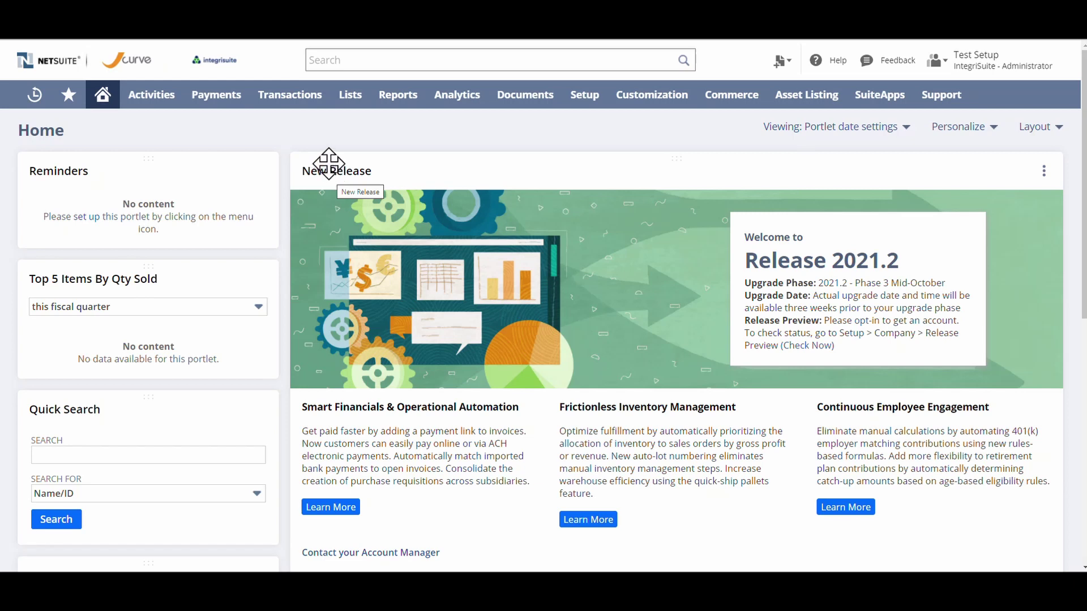
key("alt+Tab")
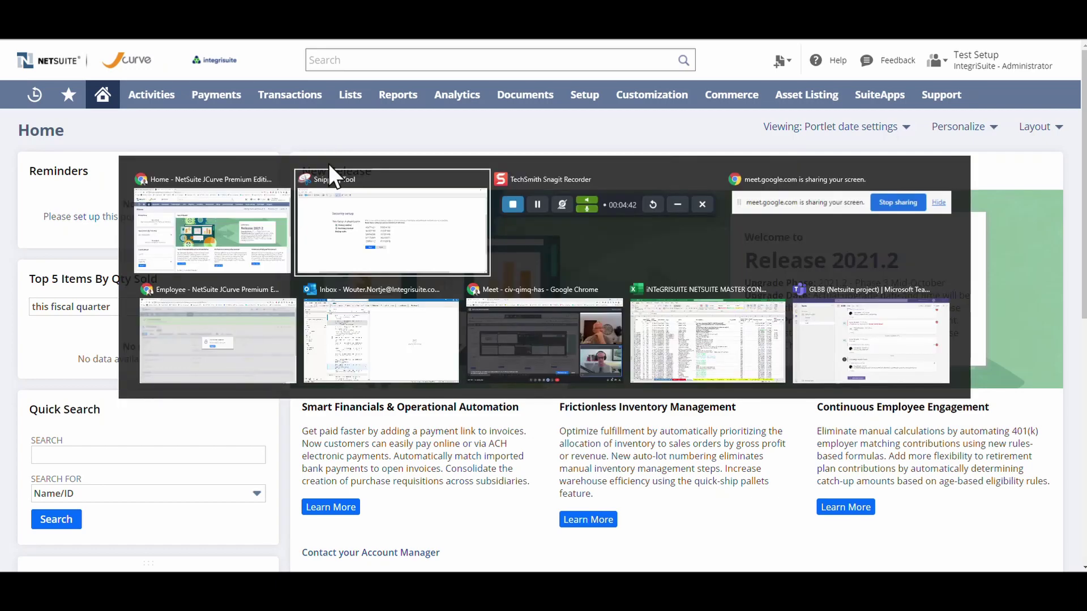
key("alt+Tab")
key("alt+Tab")
key("alt+Tab")
key("alt+Tab")
key("alt+Tab")
key("alt+Tab")
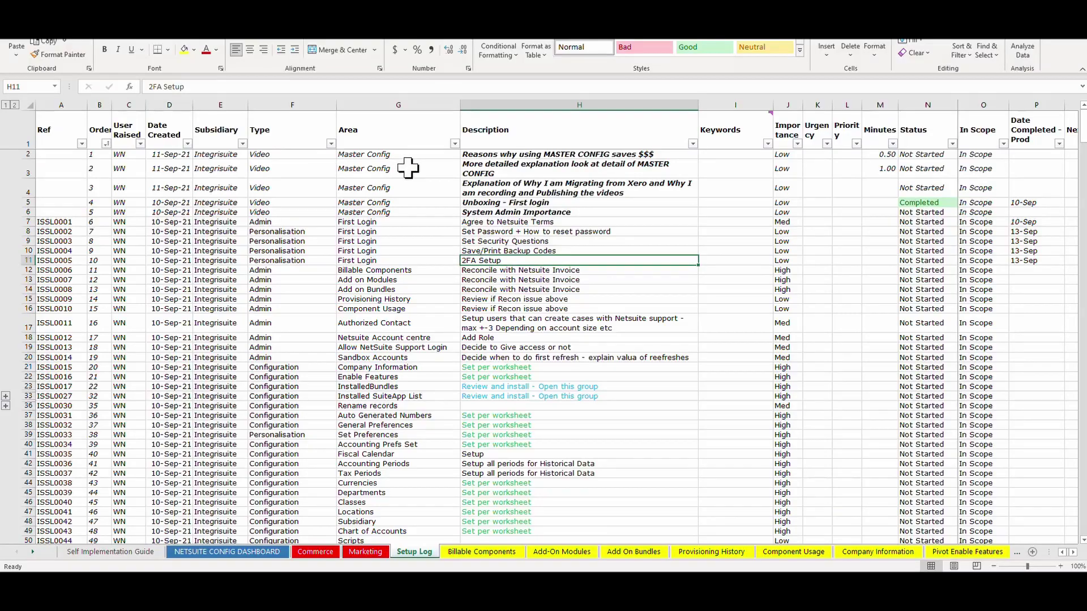
left_click(525, 222)
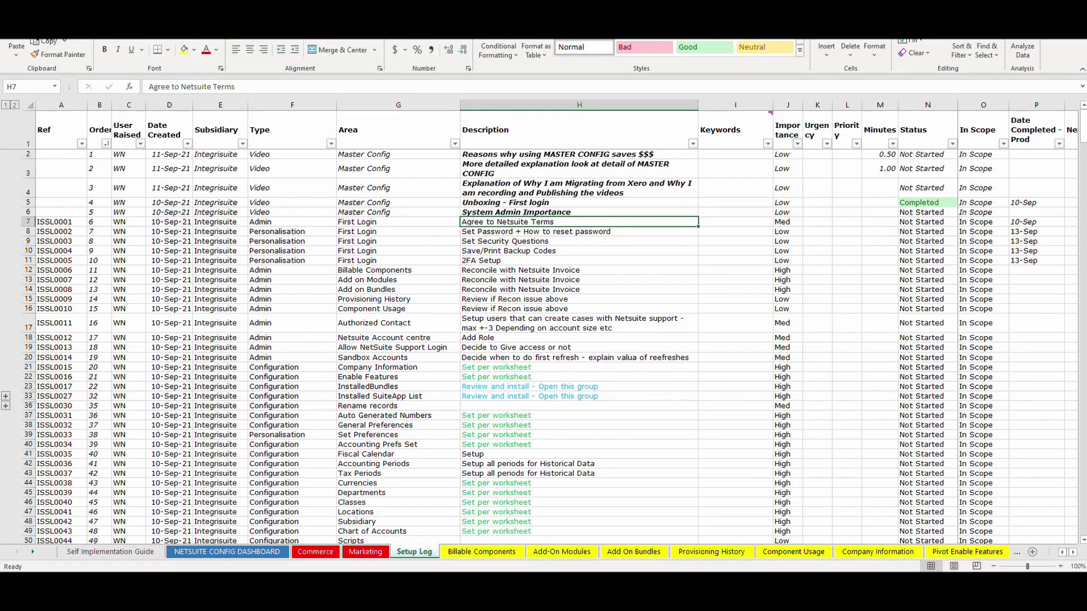
key("Down")
key("Down")
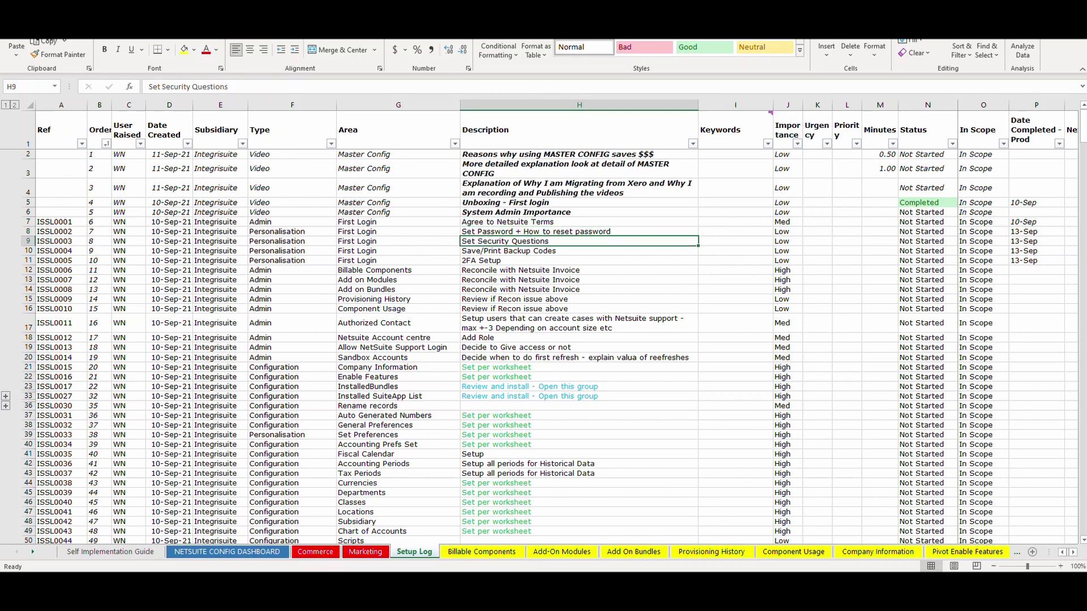
key("Down")
key("Down")
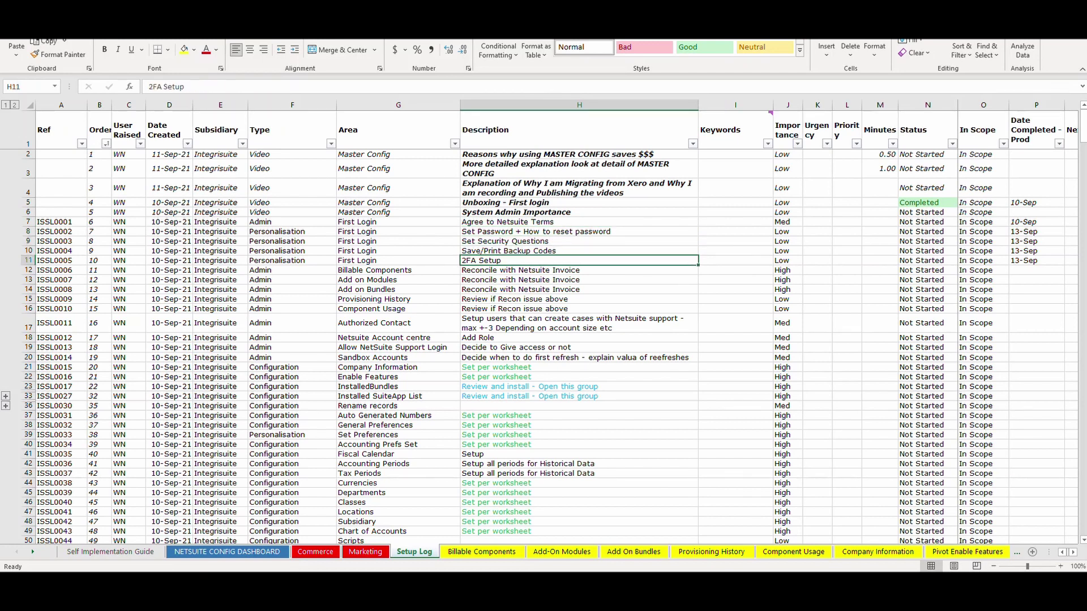
key("alt+Tab")
key("alt+Tab")
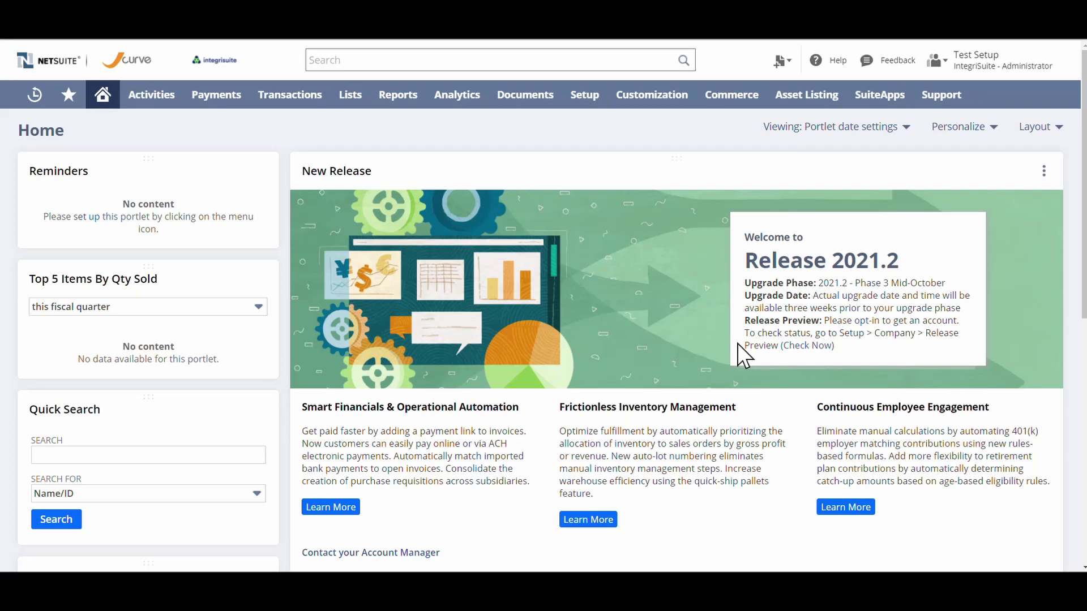
Step: Reload the Home dashboard from the Home menu and scroll down to the Settings portlet
mouse_move(106, 108)
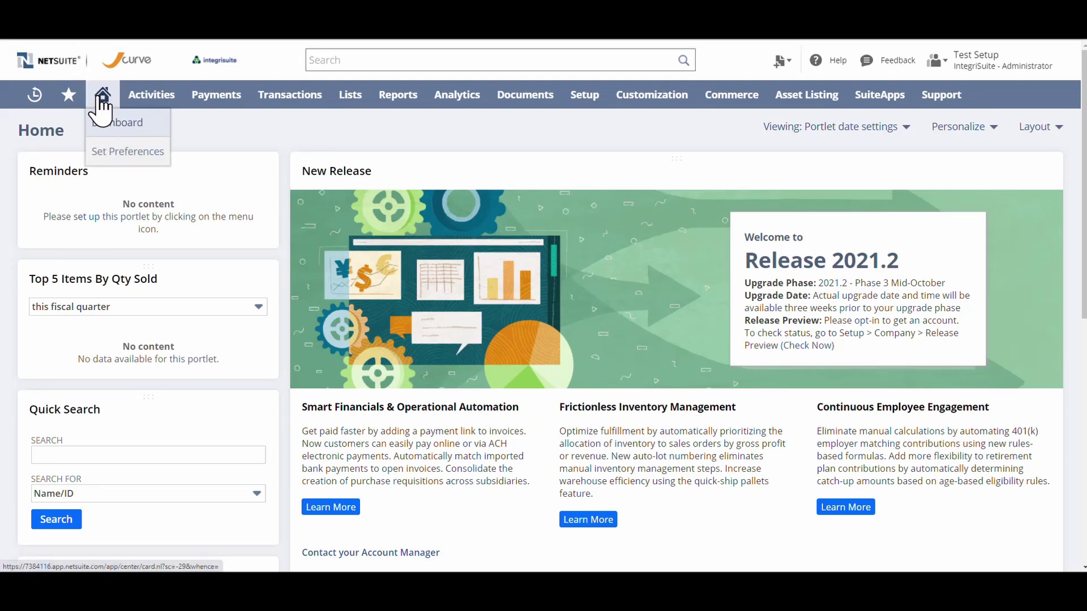
left_click(118, 137)
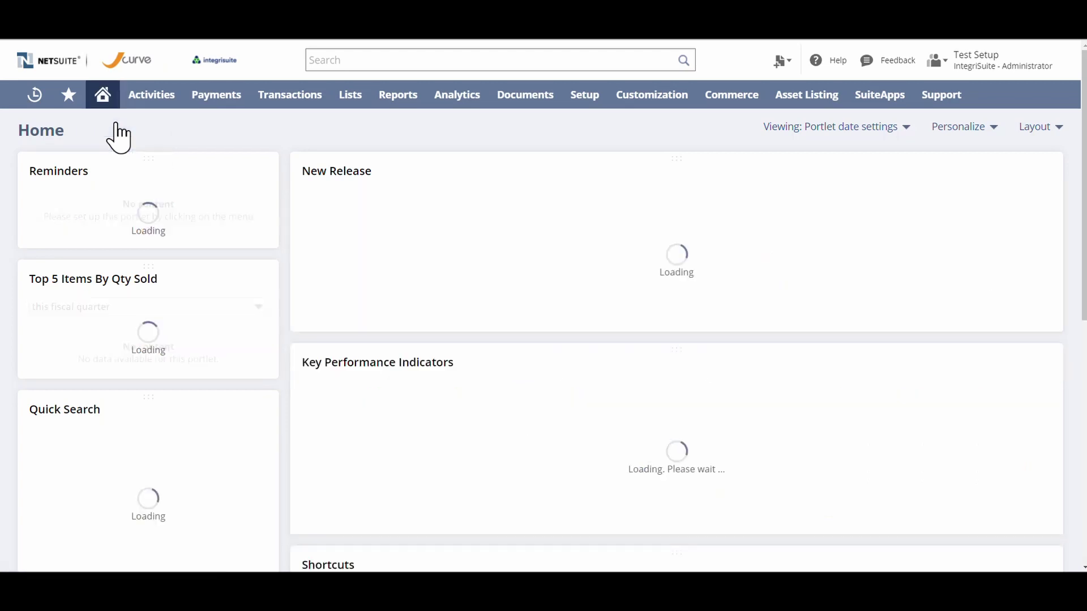
scroll(199, 273, "down", 7)
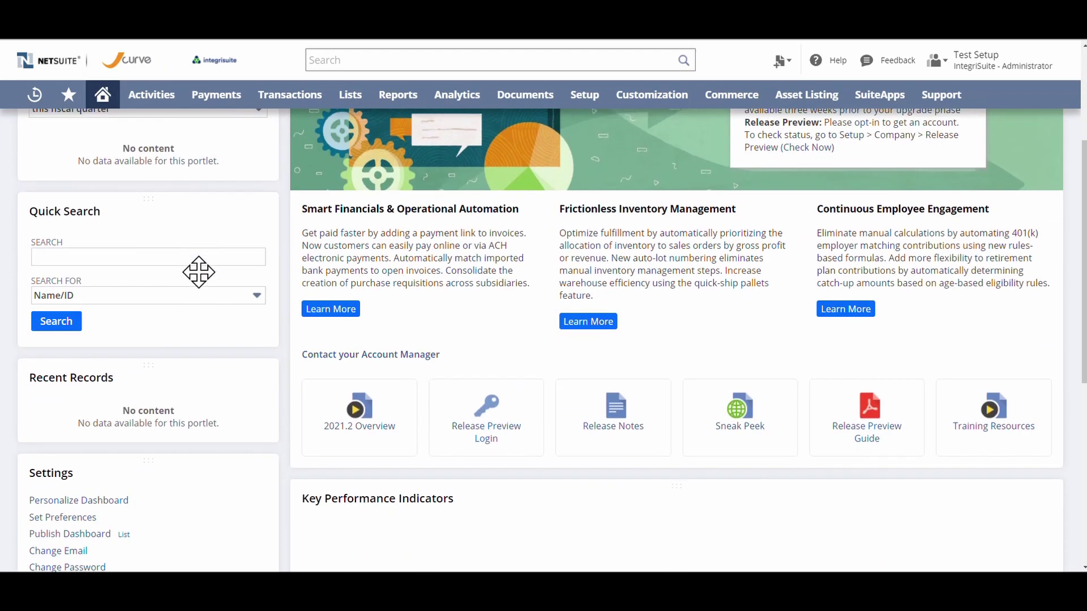